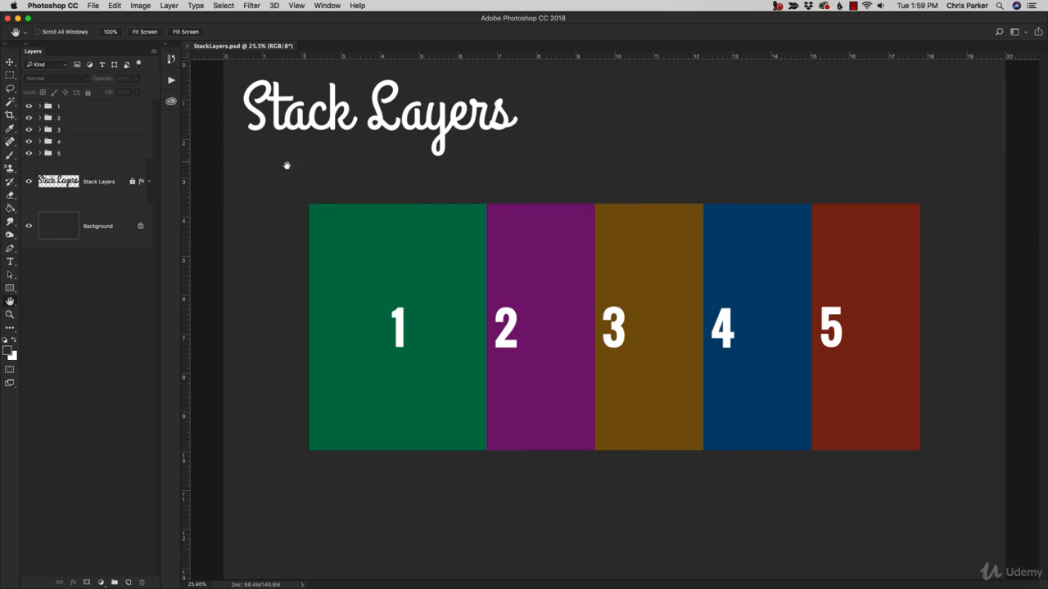
Activate the Move tool, select group 1, then hide and reshow groups 2 and 3 one at a time
{"action": "left_click", "coordinate": [11, 63]}
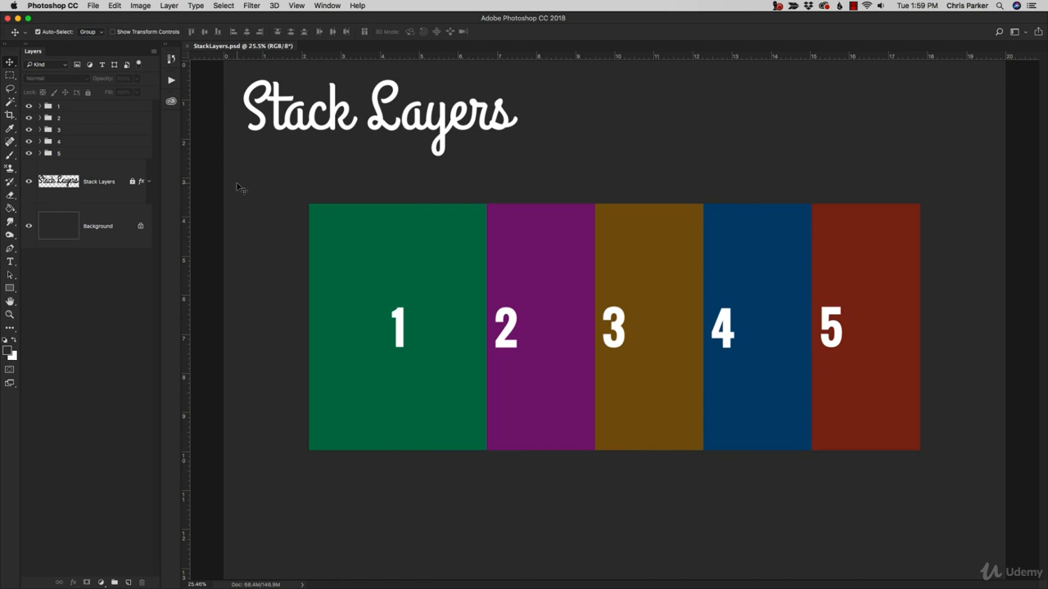
{"action": "left_click", "coordinate": [80, 107]}
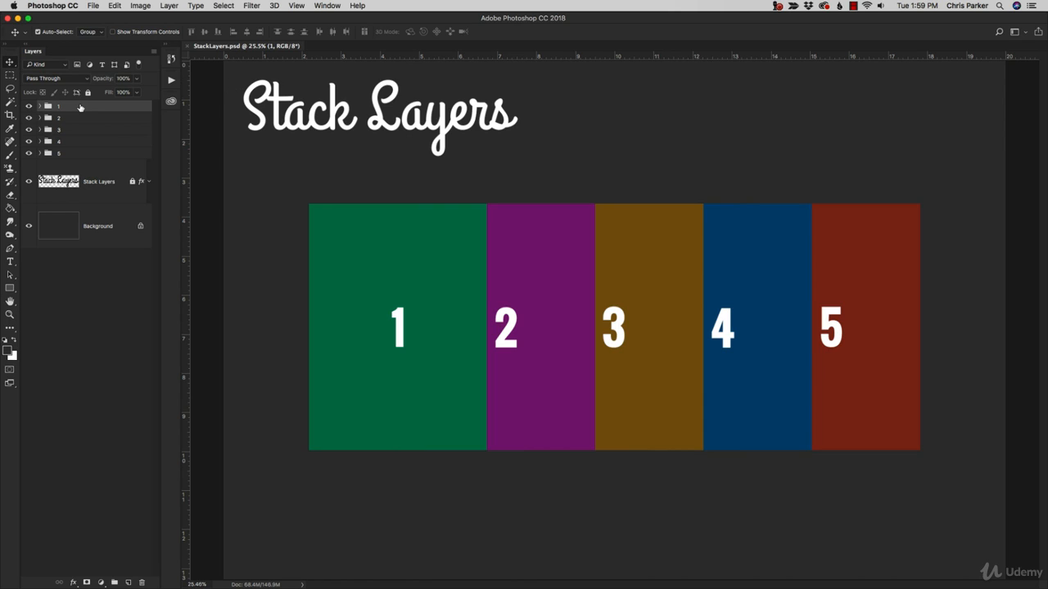
{"action": "left_click", "coordinate": [29, 118]}
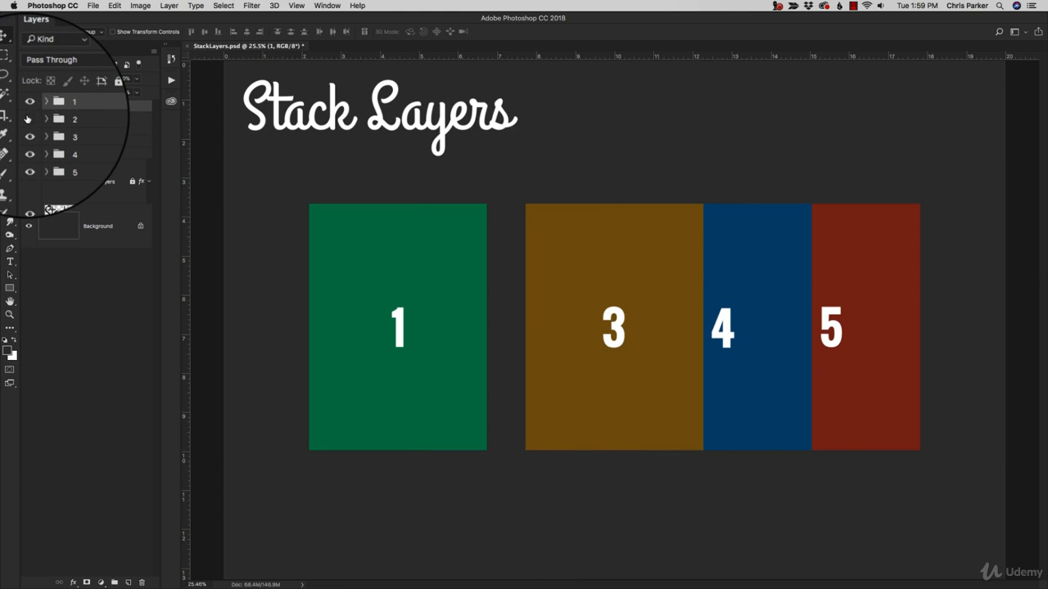
{"action": "left_click", "coordinate": [29, 119]}
{"action": "left_click", "coordinate": [28, 129]}
{"action": "left_click", "coordinate": [29, 131]}
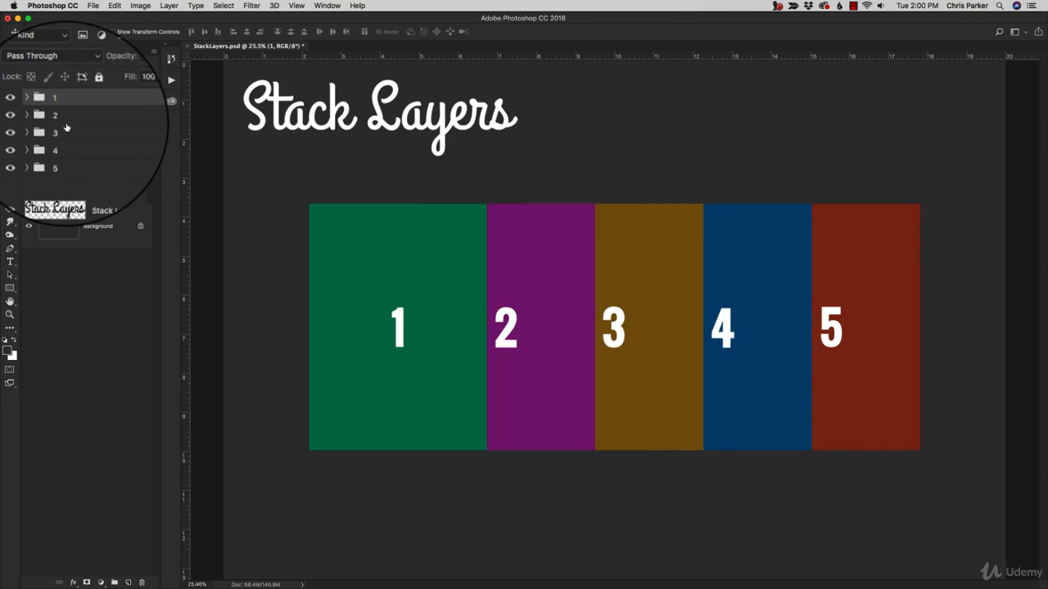
Move group 2 above group 1 and back below it, then try dropping it onto group 5 and undo that
{"action": "left_click_drag", "start_coordinate": [65, 120], "coordinate": [67, 100]}
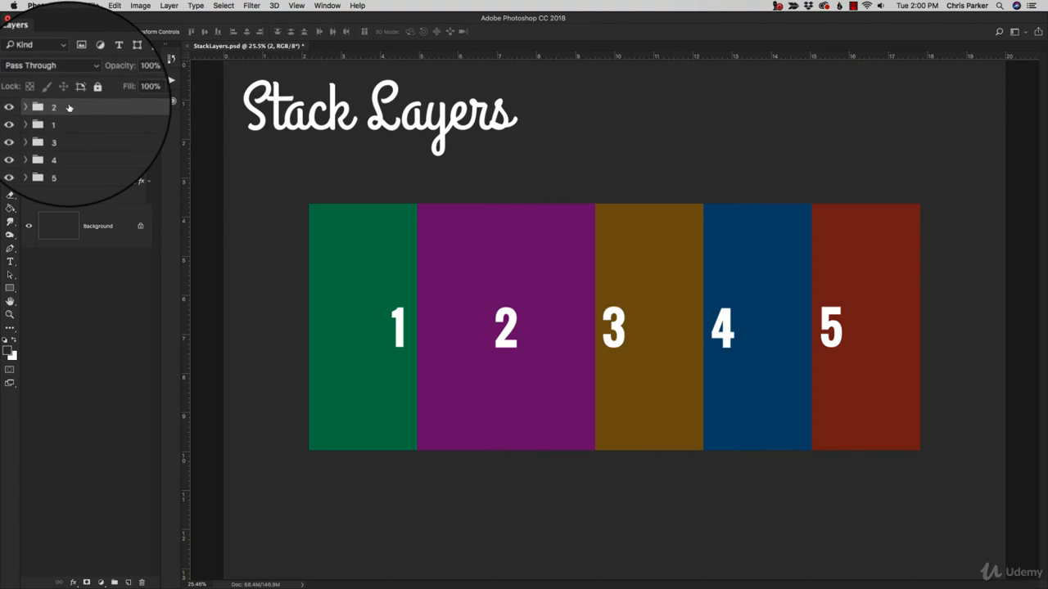
{"action": "left_click_drag", "start_coordinate": [69, 107], "coordinate": [77, 160]}
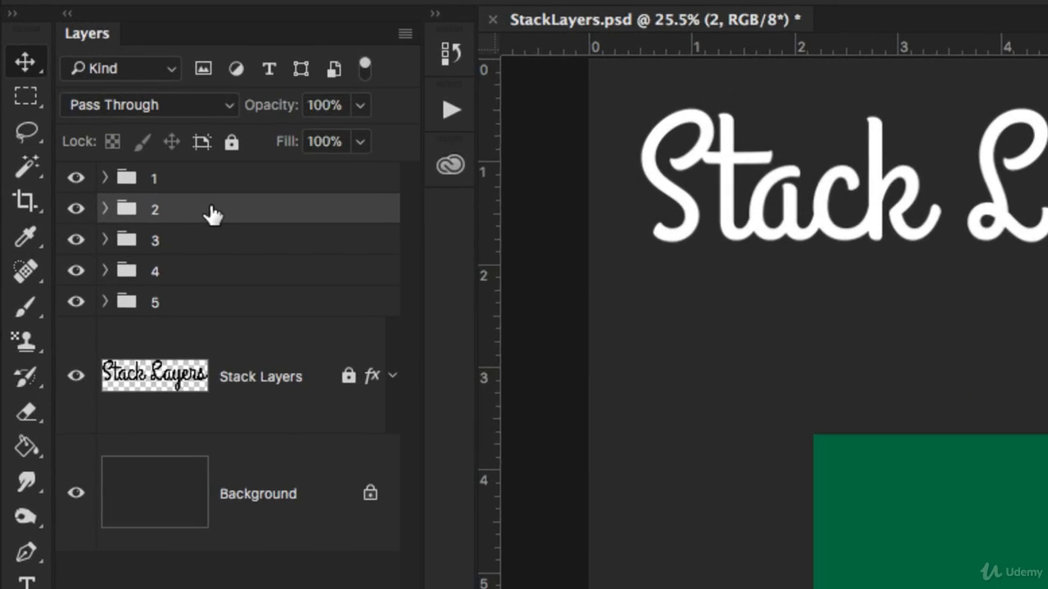
{"action": "left_click_drag", "start_coordinate": [211, 215], "coordinate": [208, 304]}
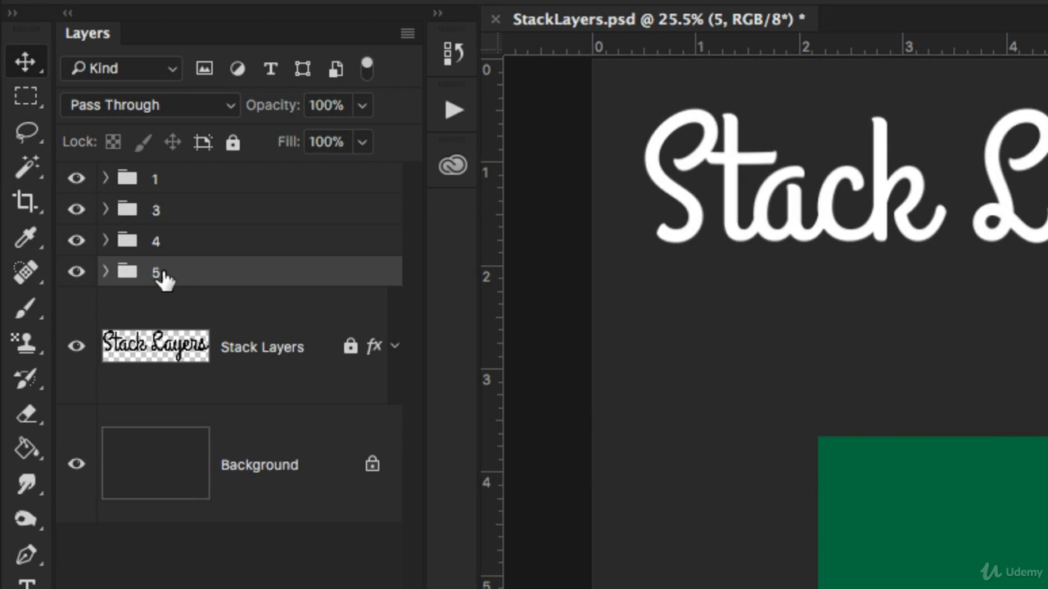
{"action": "key", "text": "ctrl+z"}
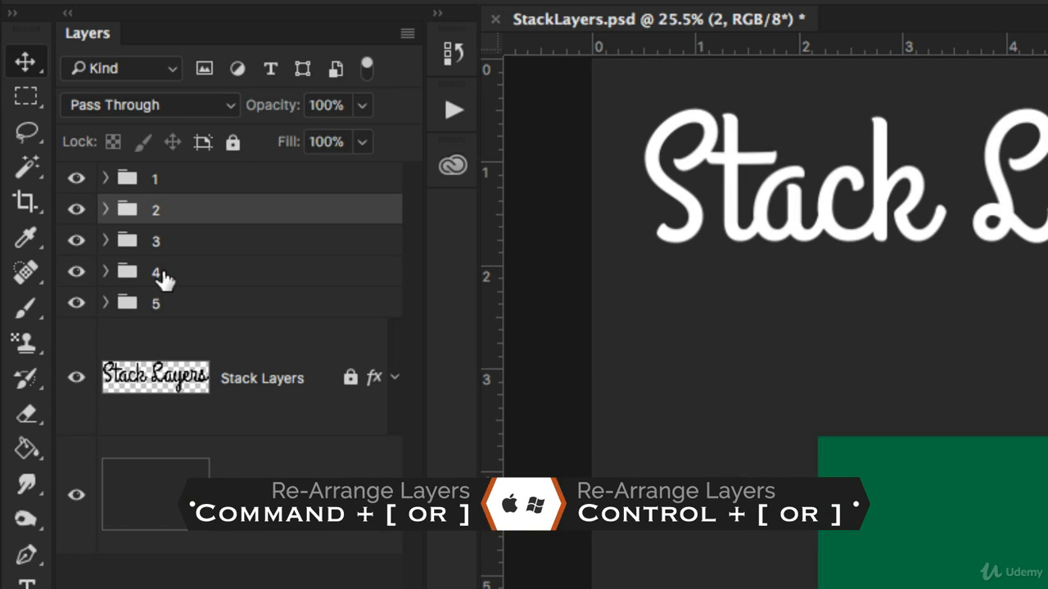
Shift group 2 down the layer stack one level at a time, then raise it back to just below group 1
{"action": "key", "text": "ctrl+bracketleft"}
{"action": "key", "text": "ctrl+bracketleft"}
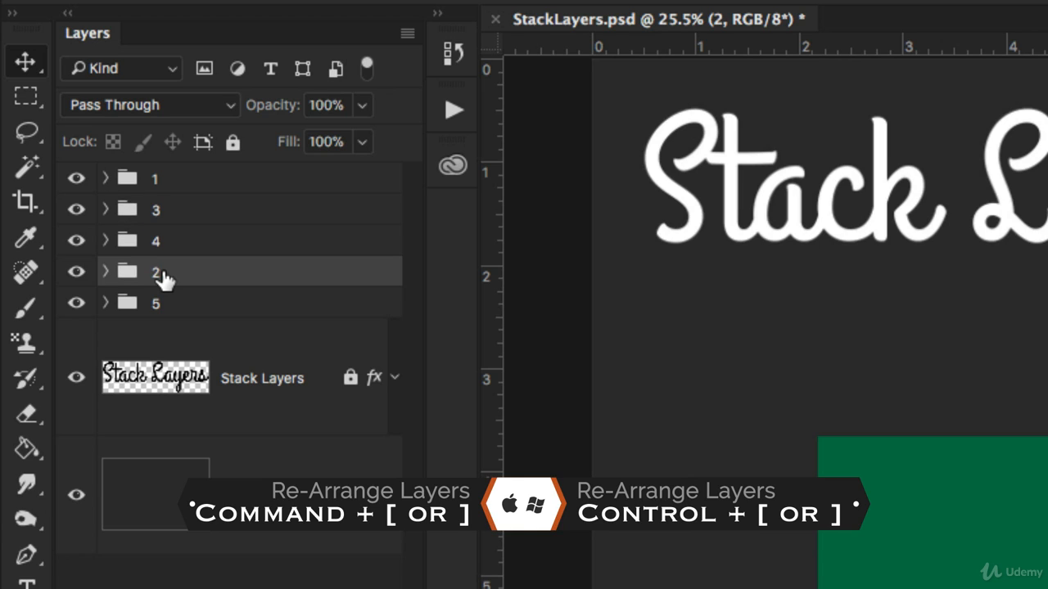
{"action": "key", "text": "ctrl+bracketleft"}
{"action": "key", "text": "ctrl+bracketright"}
{"action": "key", "text": "ctrl+bracketright"}
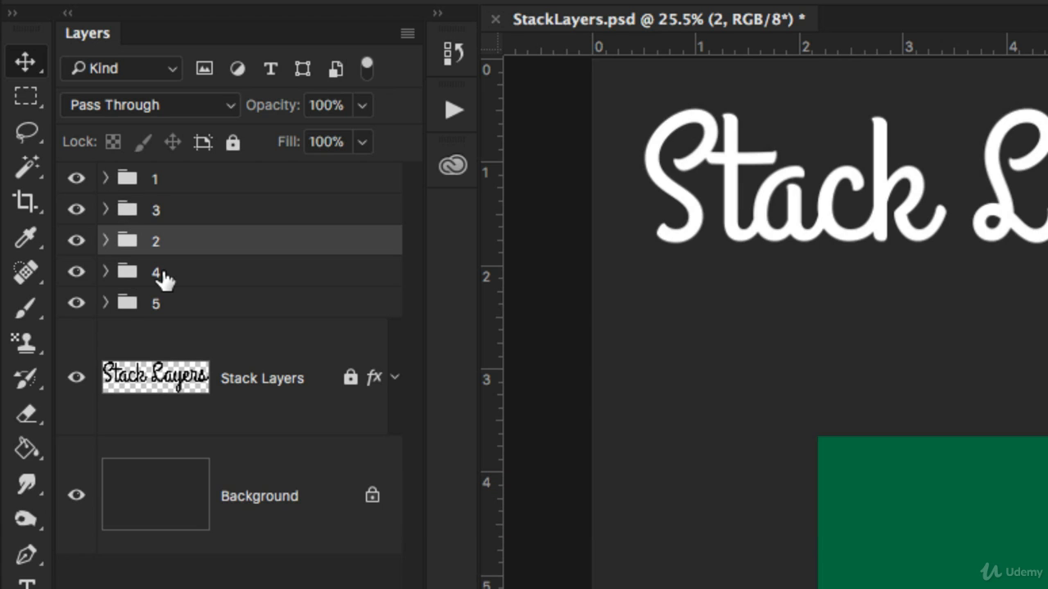
{"action": "key", "text": "ctrl+bracketright"}
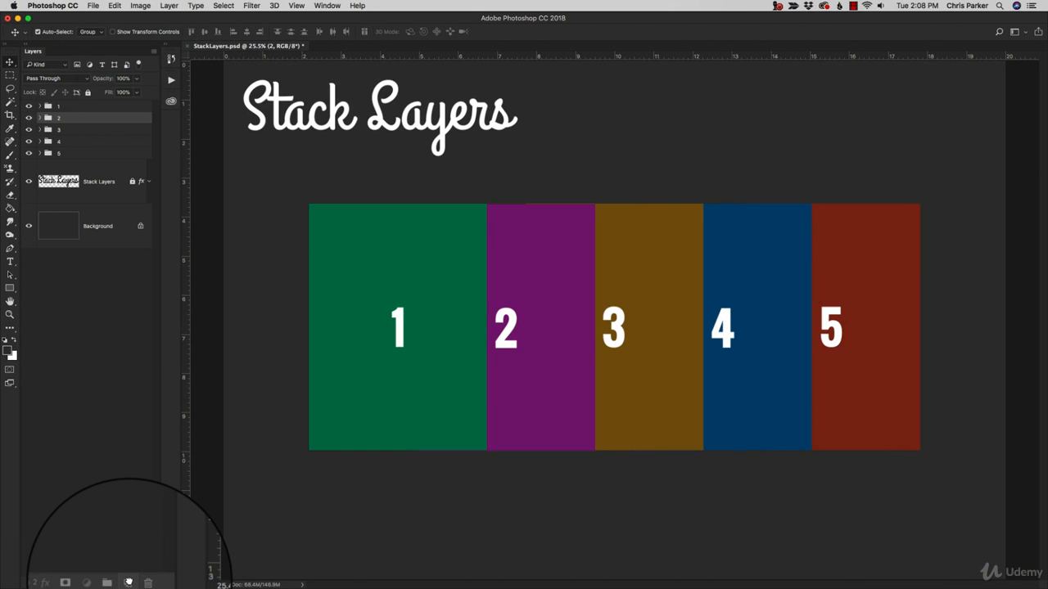
Duplicate group 2 and delete the copy, then duplicate it once more and undo the duplication
{"action": "left_click_drag", "start_coordinate": [128, 582], "coordinate": [129, 582]}
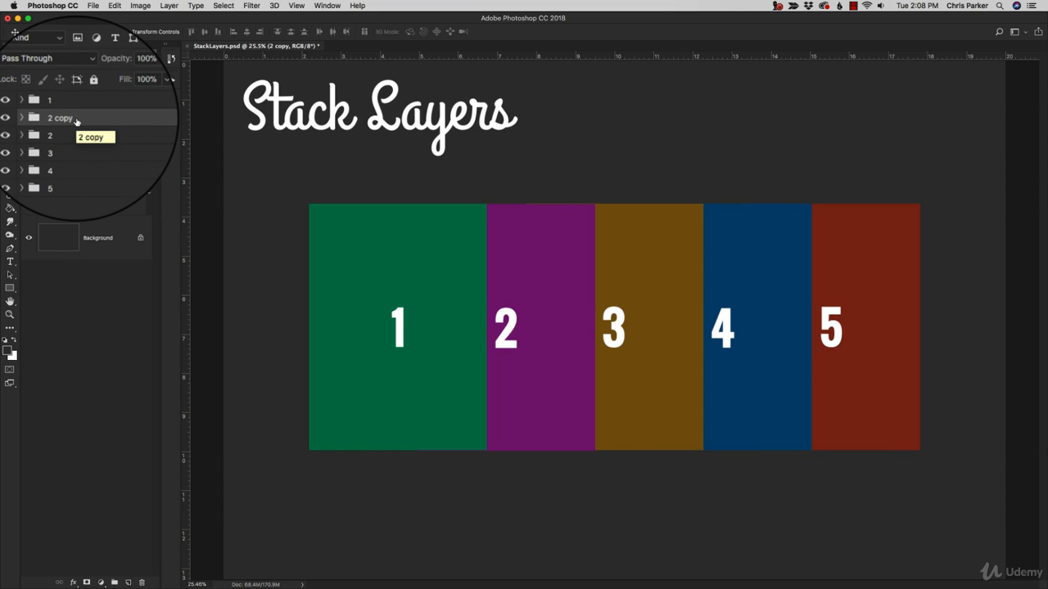
{"action": "key", "text": "Delete"}
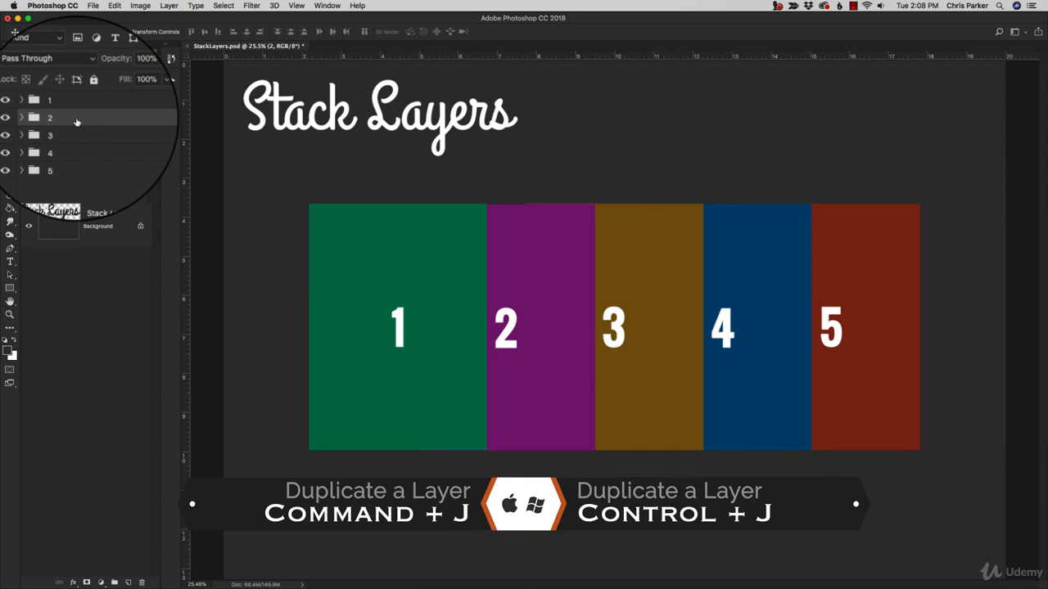
{"action": "key", "text": "super+j"}
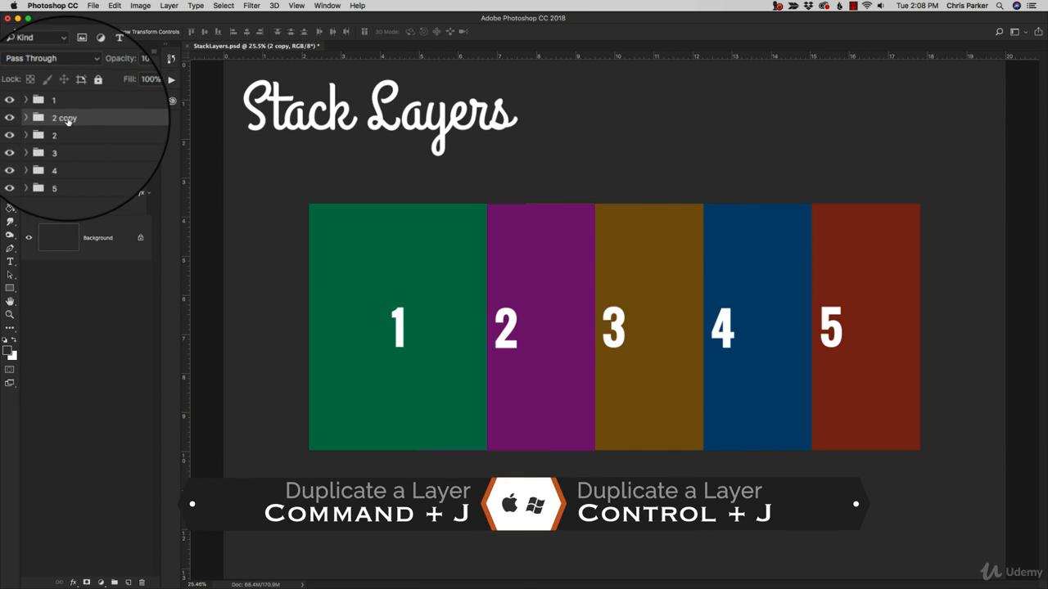
{"action": "key", "text": "super+z"}
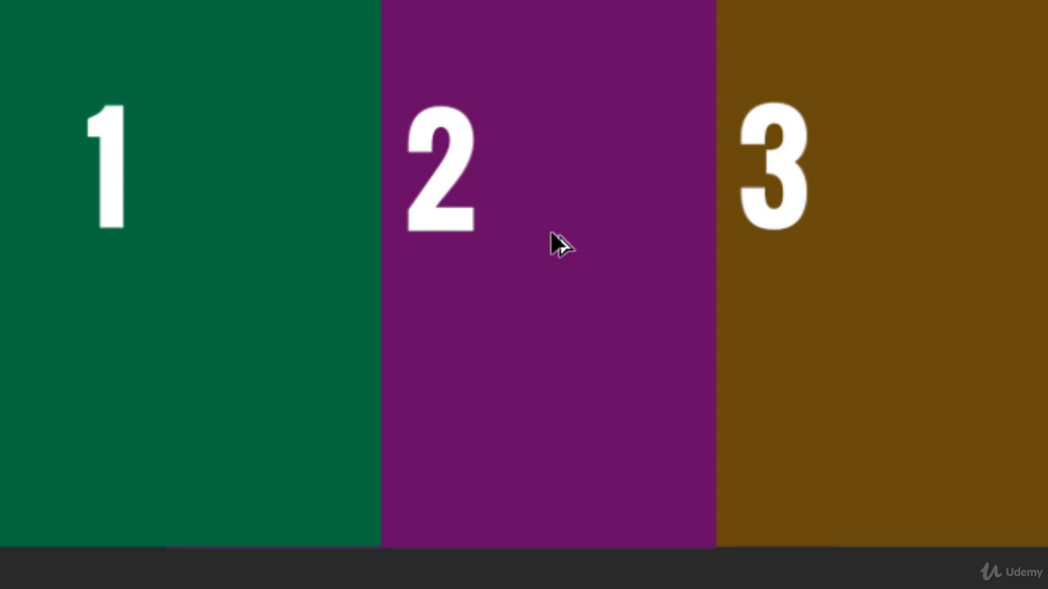
Place a copy of group 2 over panels 3 and 4, then copy only the green rectangle over panels 2 and 3 with auto-select set to Layer
{"action": "left_click_drag", "start_coordinate": [559, 243], "coordinate": [1047, 308]}
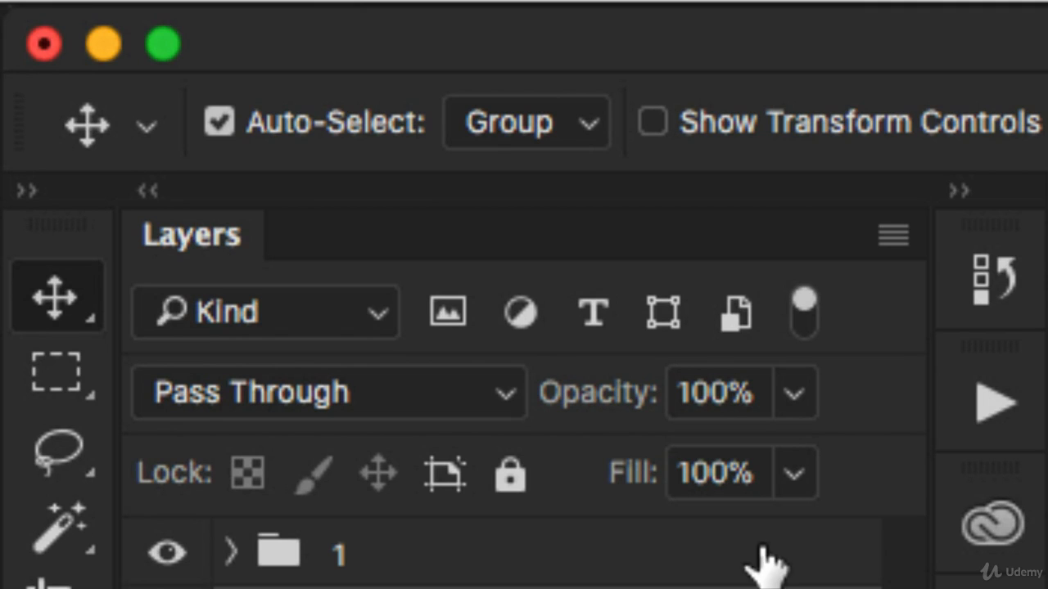
{"action": "left_click", "coordinate": [550, 124]}
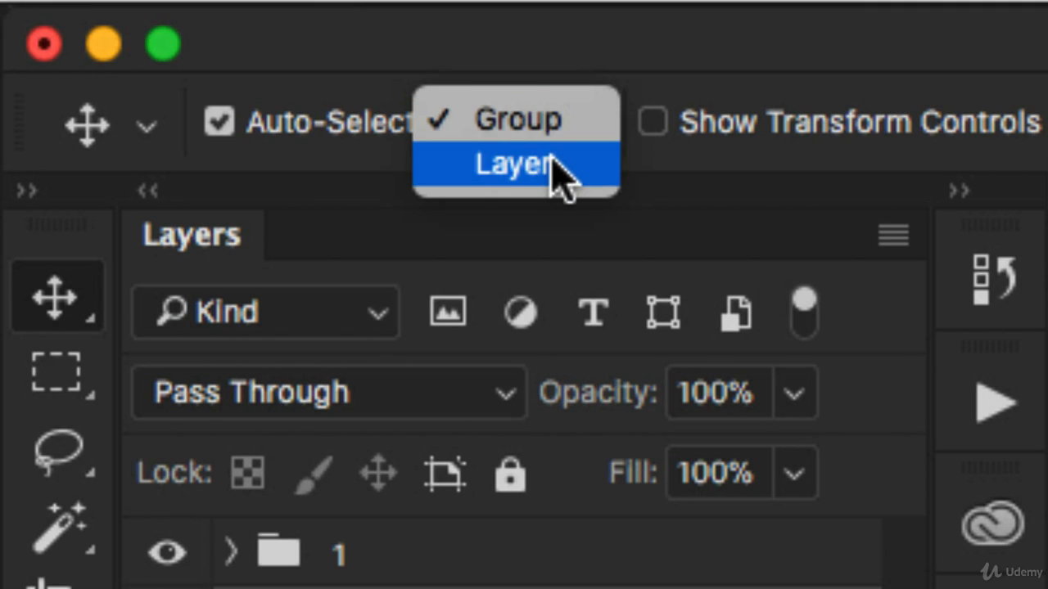
{"action": "left_click", "coordinate": [551, 162]}
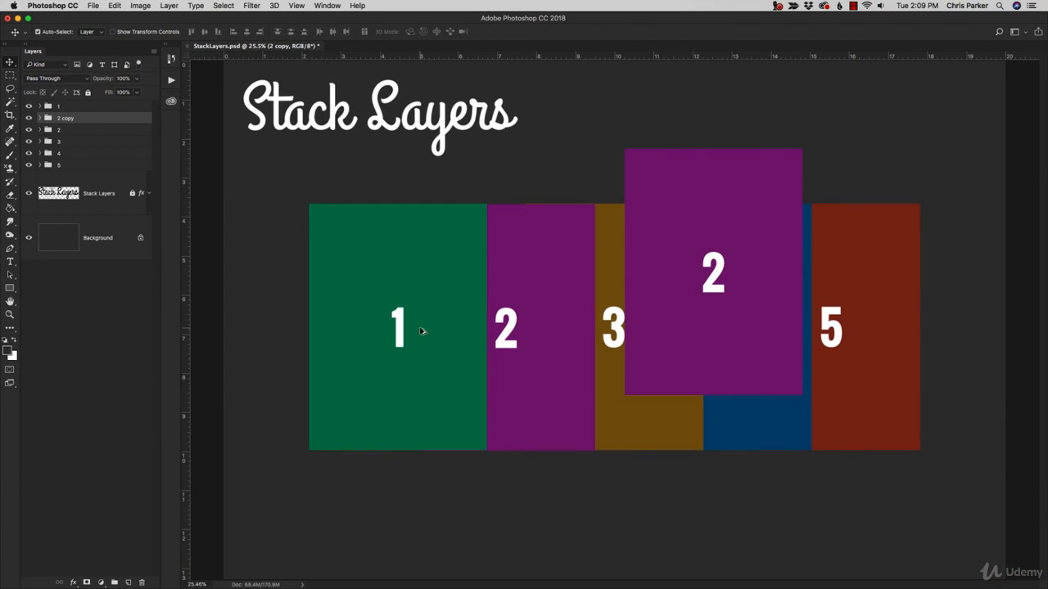
{"action": "left_click_drag", "start_coordinate": [421, 331], "coordinate": [557, 447]}
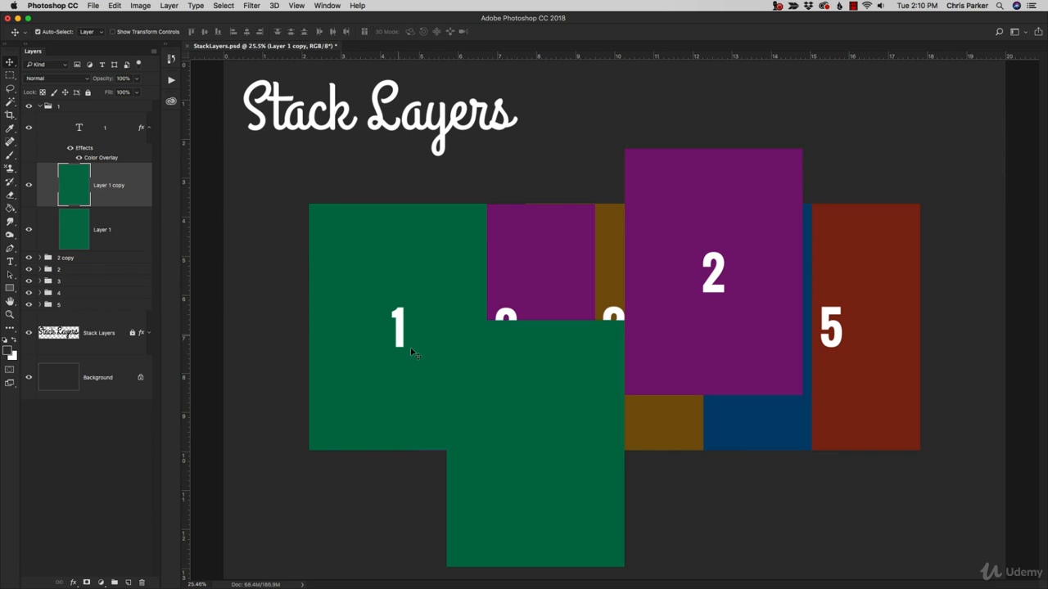
Set the Move tool's auto-select to Group and duplicate group 1 with its contents, placing the copy down and to the left of the original
{"action": "left_click", "coordinate": [90, 32]}
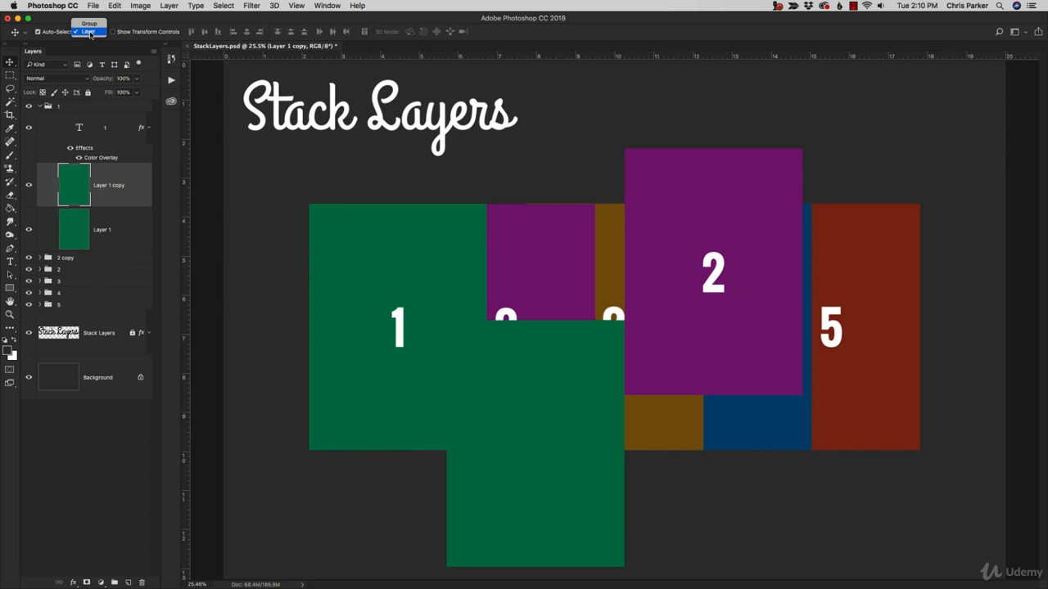
{"action": "left_click", "coordinate": [90, 25]}
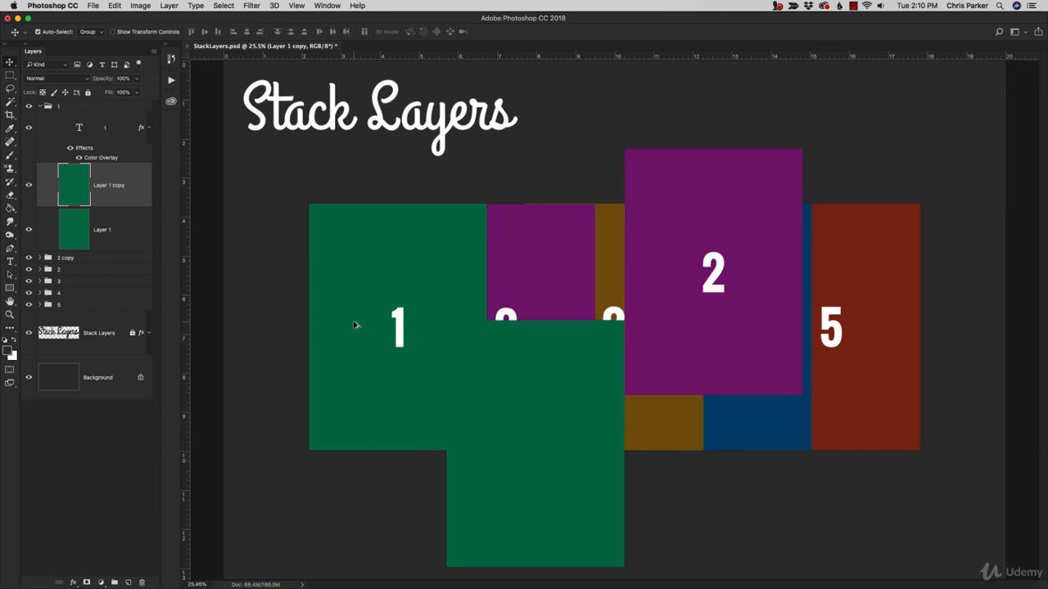
{"action": "left_click_drag", "start_coordinate": [355, 324], "coordinate": [271, 423]}
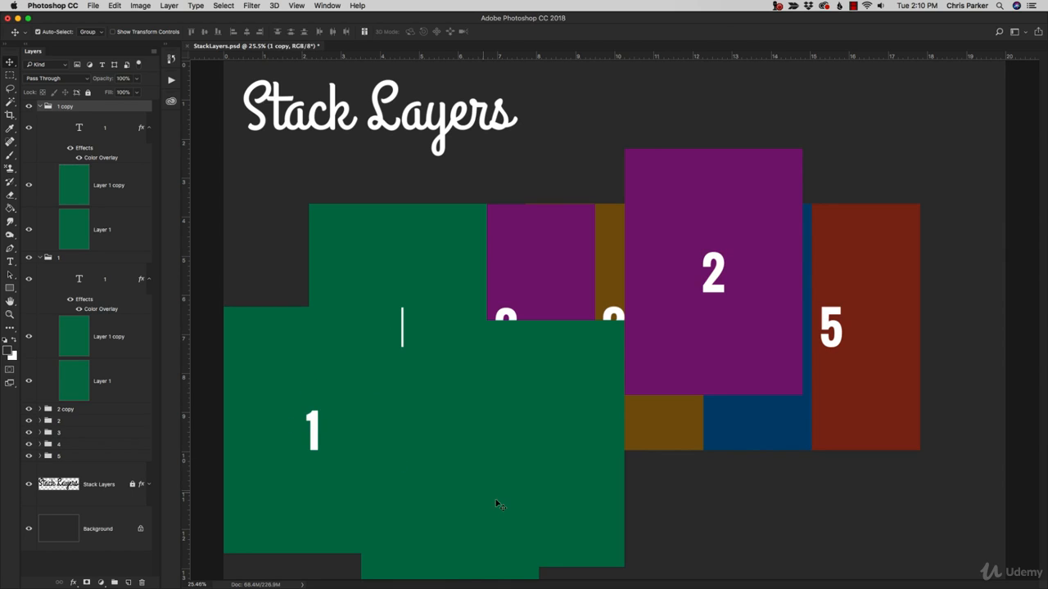
{"action": "left_click", "coordinate": [692, 500]}
{"action": "left_click_drag", "start_coordinate": [453, 493], "coordinate": [429, 241]}
{"action": "key", "text": "super+z"}
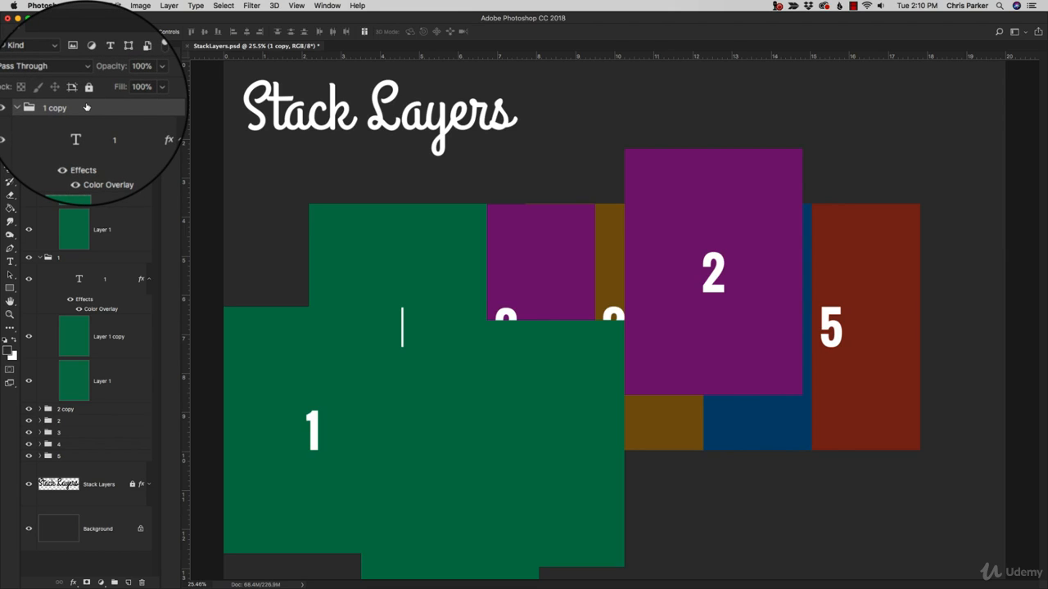
Delete the group "1 copy" with its contents, the "Layer 1 copy" green rectangle, and the group "2 copy"
{"action": "left_click", "coordinate": [142, 582]}
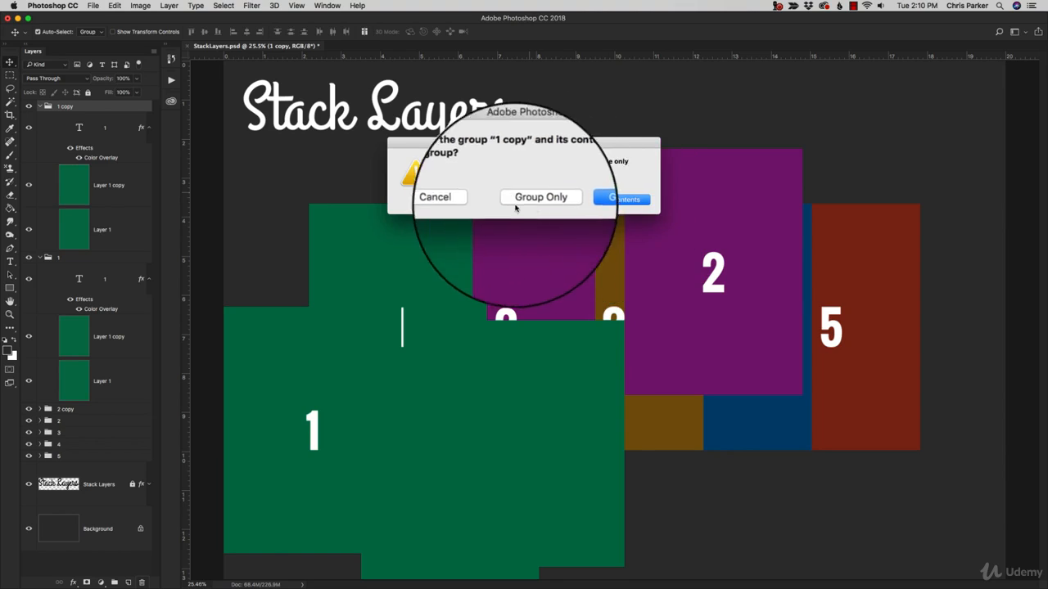
{"action": "left_click", "coordinate": [601, 201]}
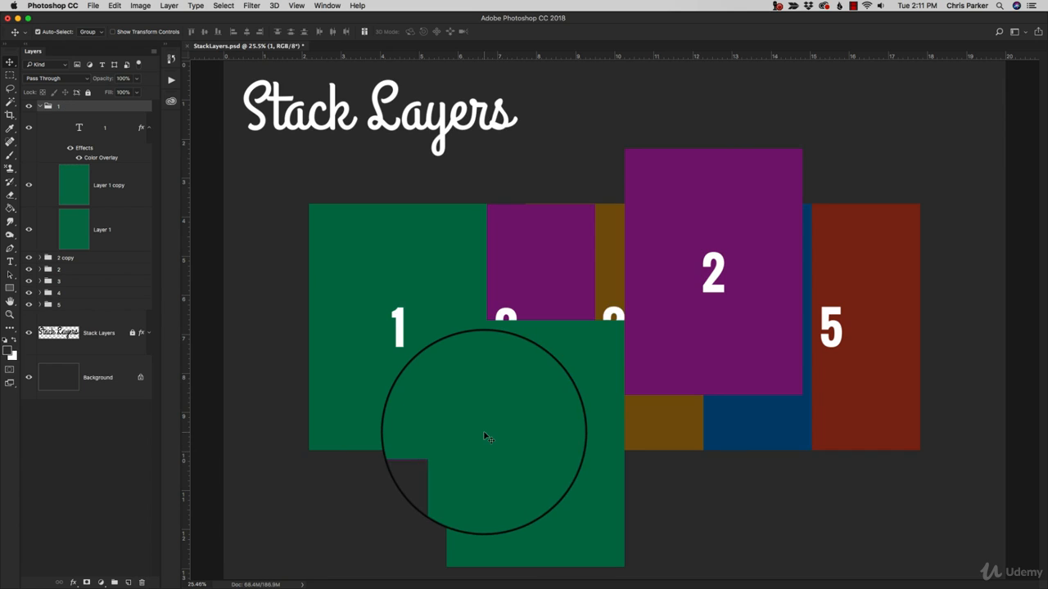
{"action": "left_click", "coordinate": [127, 194]}
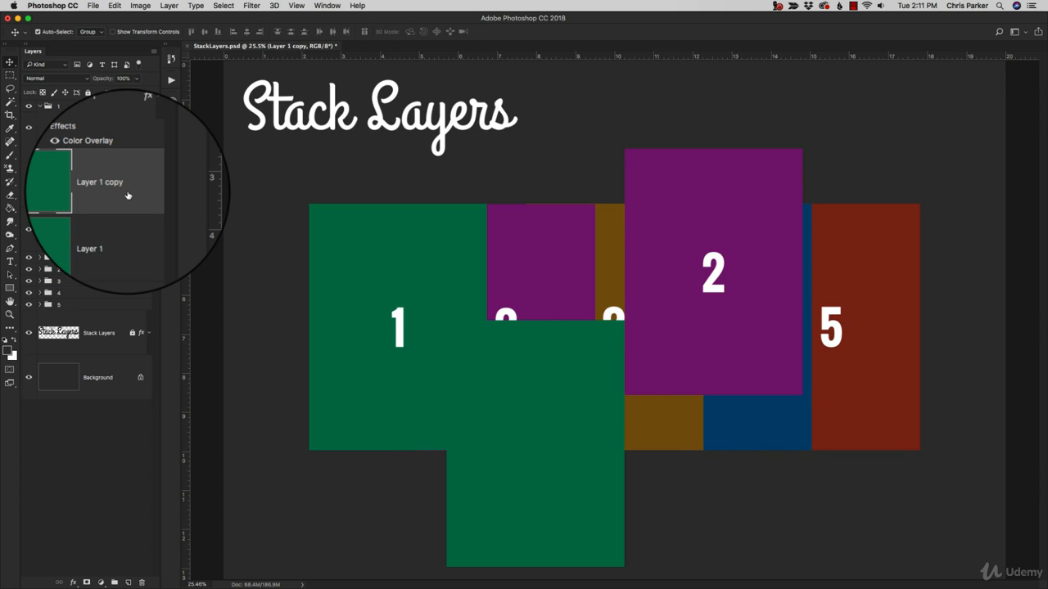
{"action": "key", "text": "BackSpace"}
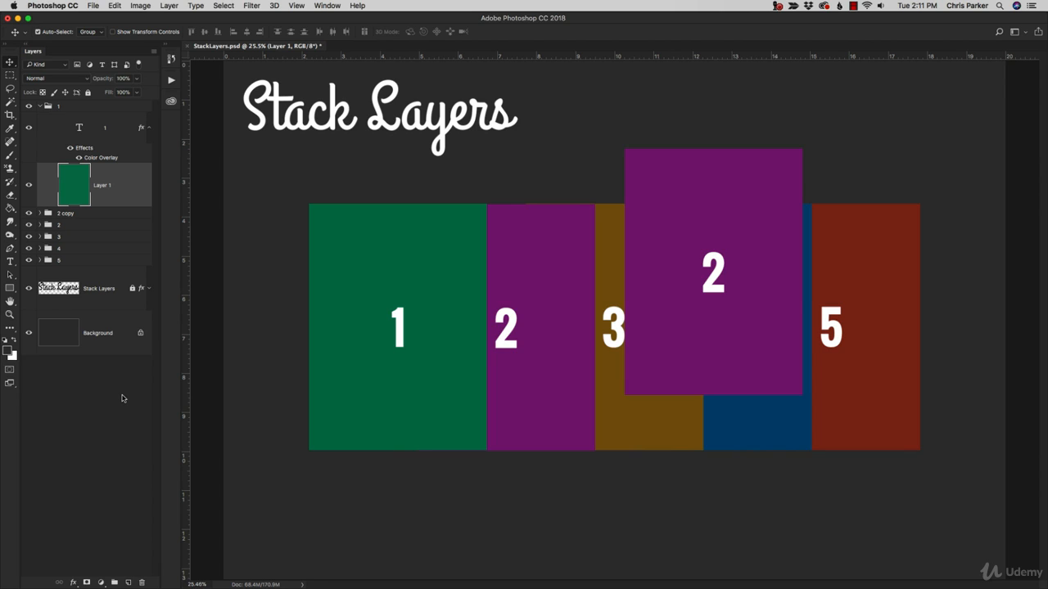
{"action": "left_click", "coordinate": [104, 214]}
{"action": "key", "text": "BackSpace"}
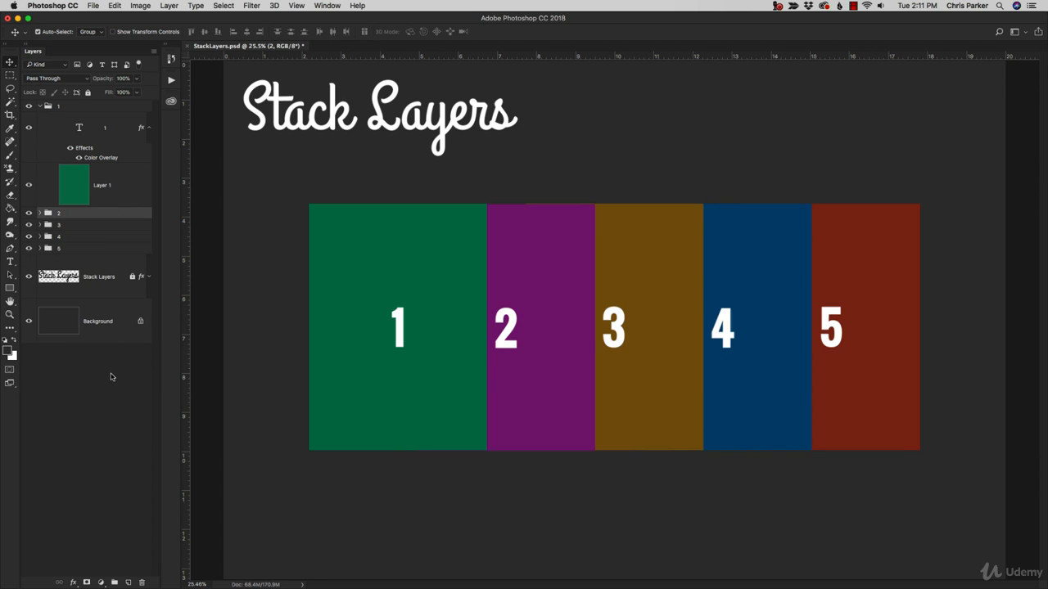